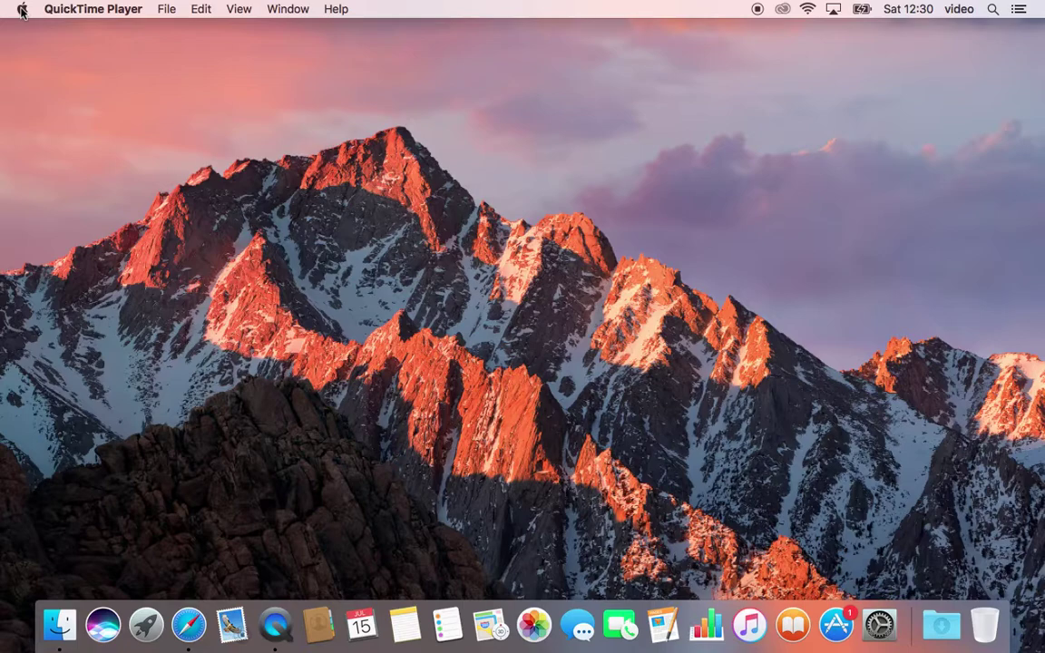
Open System Preferences from the Apple menu and go to the Network pane.
{"action": "left_click", "coordinate": [22, 11]}
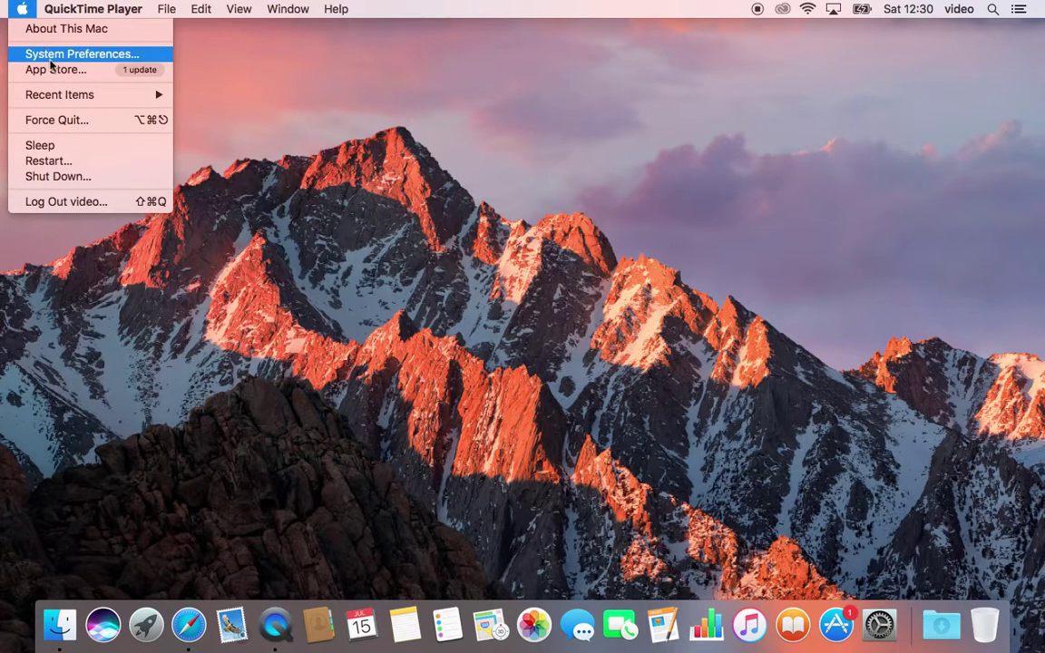
{"action": "left_click", "coordinate": [59, 56]}
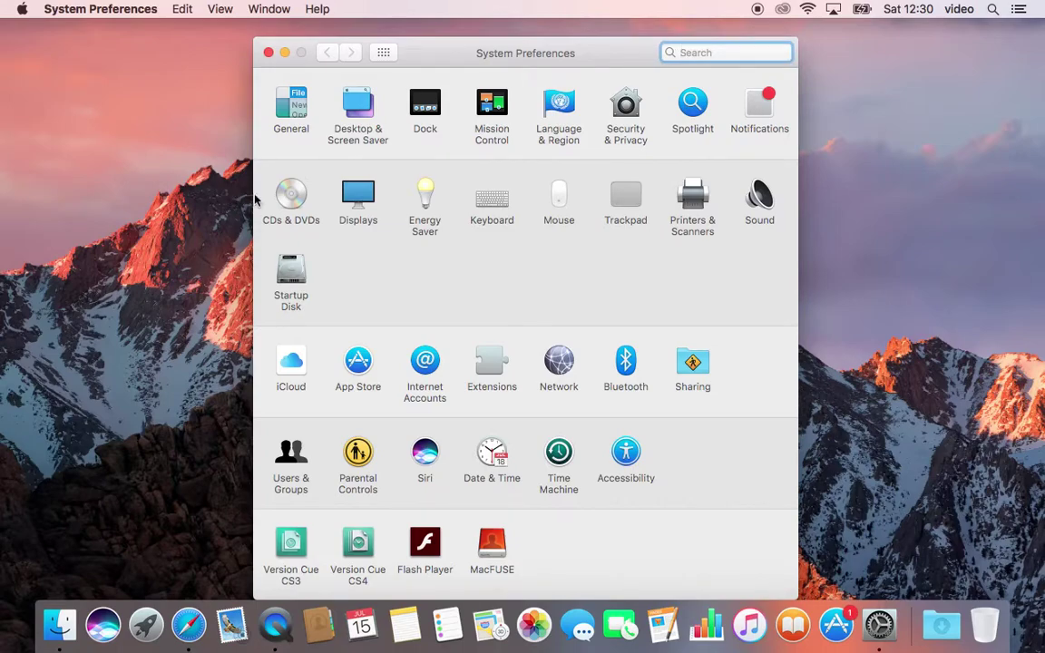
{"action": "left_click", "coordinate": [559, 361]}
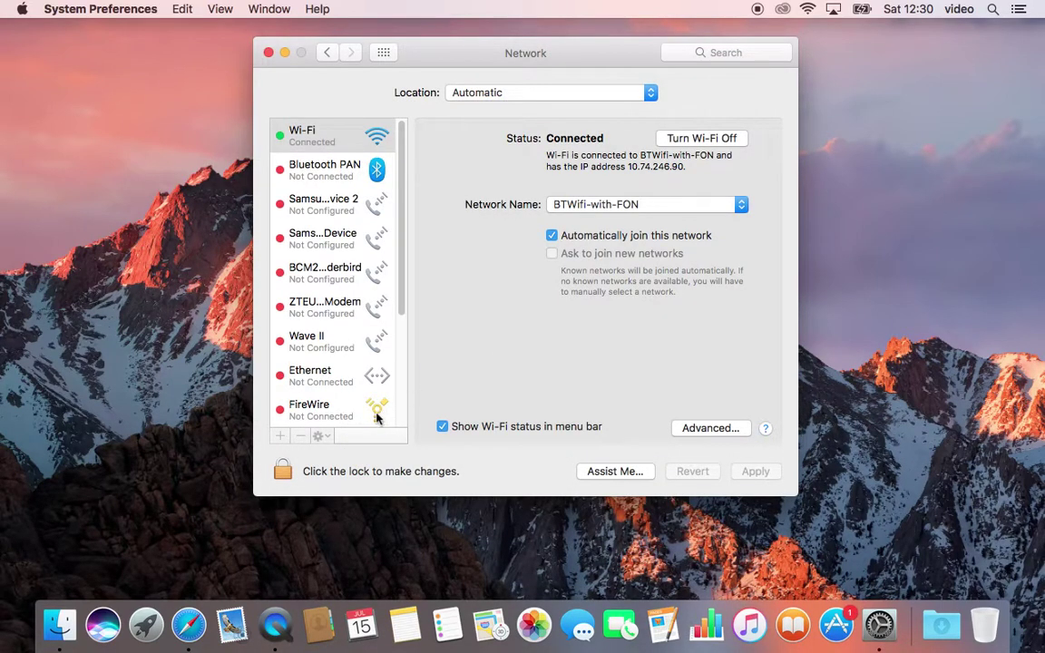
Unlock the Network pane by entering the administrator user name and password.
{"action": "left_click", "coordinate": [282, 467]}
{"action": "type", "text": "ad"}
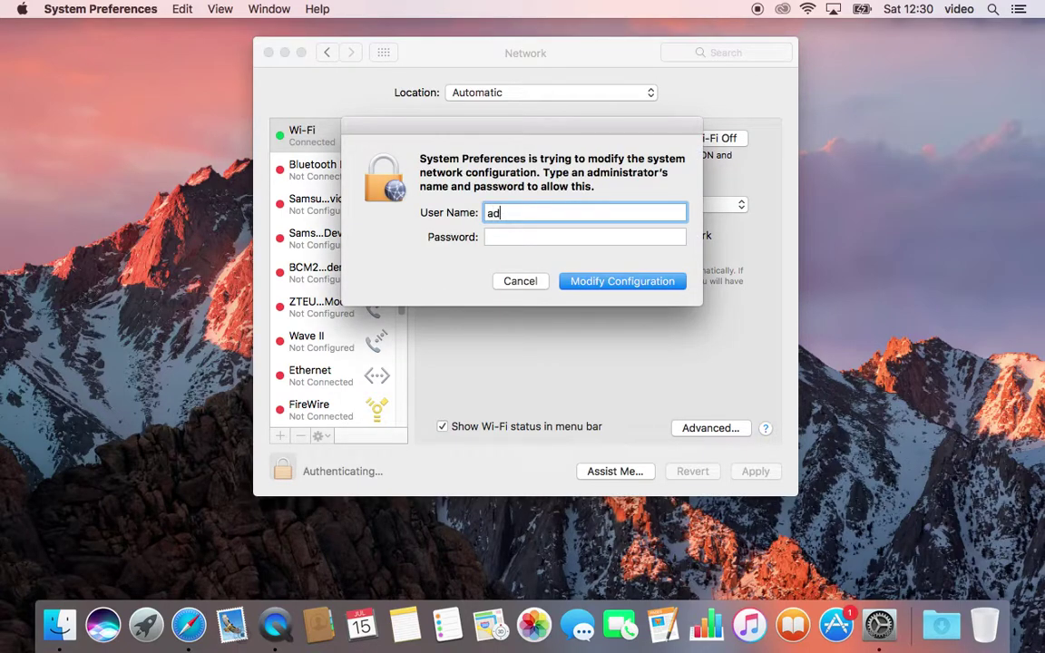
{"action": "type", "text": "min"}
{"action": "left_click", "coordinate": [507, 236]}
{"action": "type", "text": "•••"}
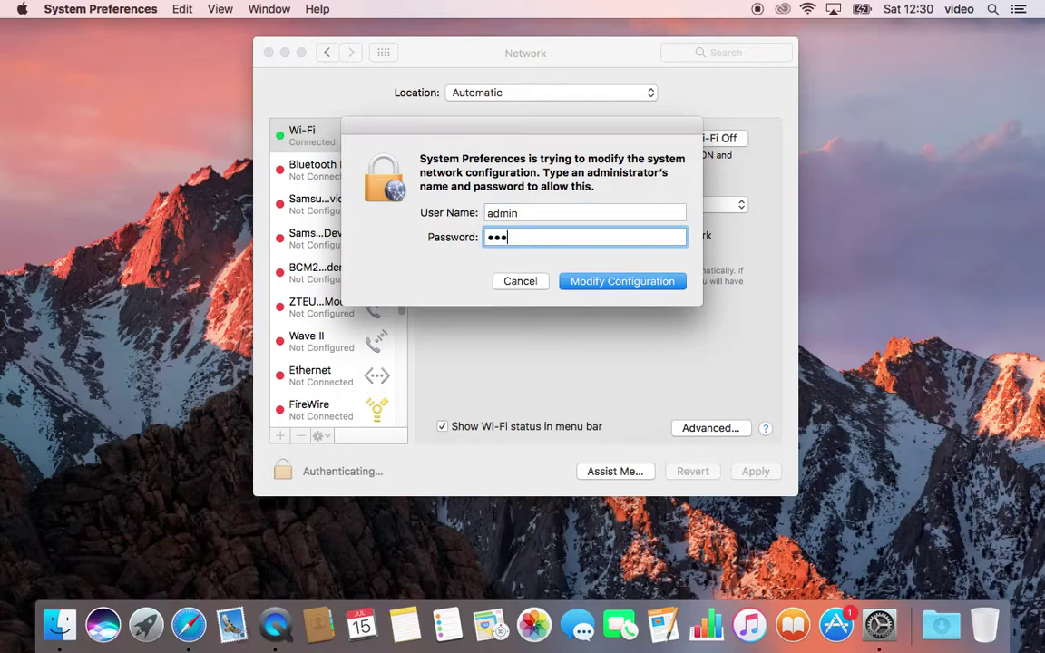
{"action": "type", "text": "•••••"}
{"action": "type", "text": "•"}
{"action": "left_click", "coordinate": [611, 283]}
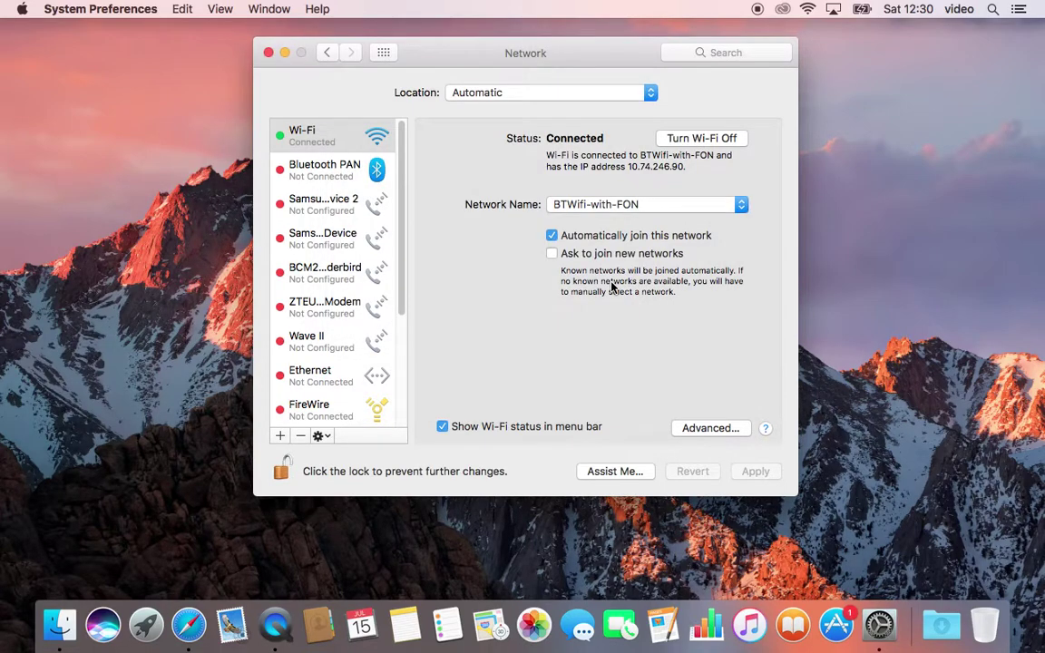
Add a VPN service of type L2TP over IPSec with the service name 'Lamnia VPN'.
{"action": "left_click", "coordinate": [280, 436]}
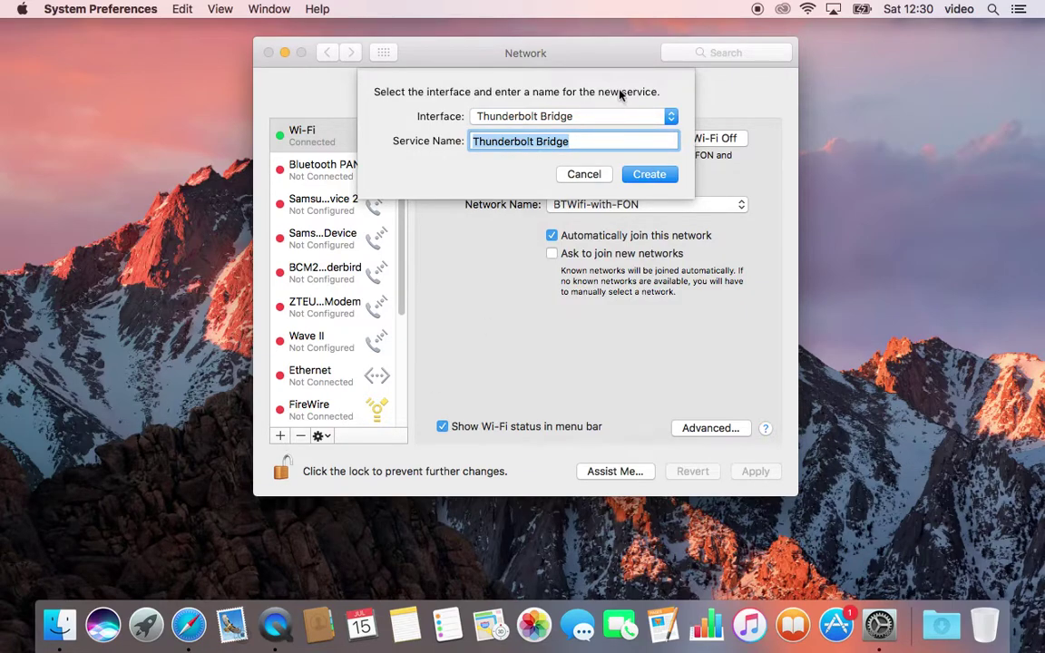
{"action": "left_click", "coordinate": [574, 118]}
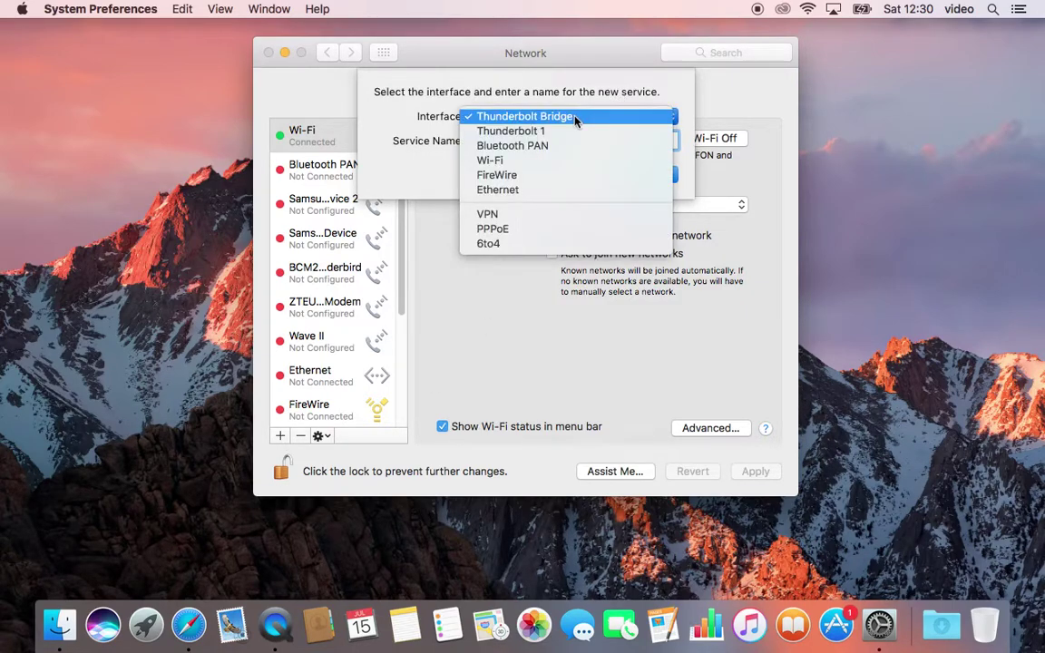
{"action": "left_click", "coordinate": [532, 214]}
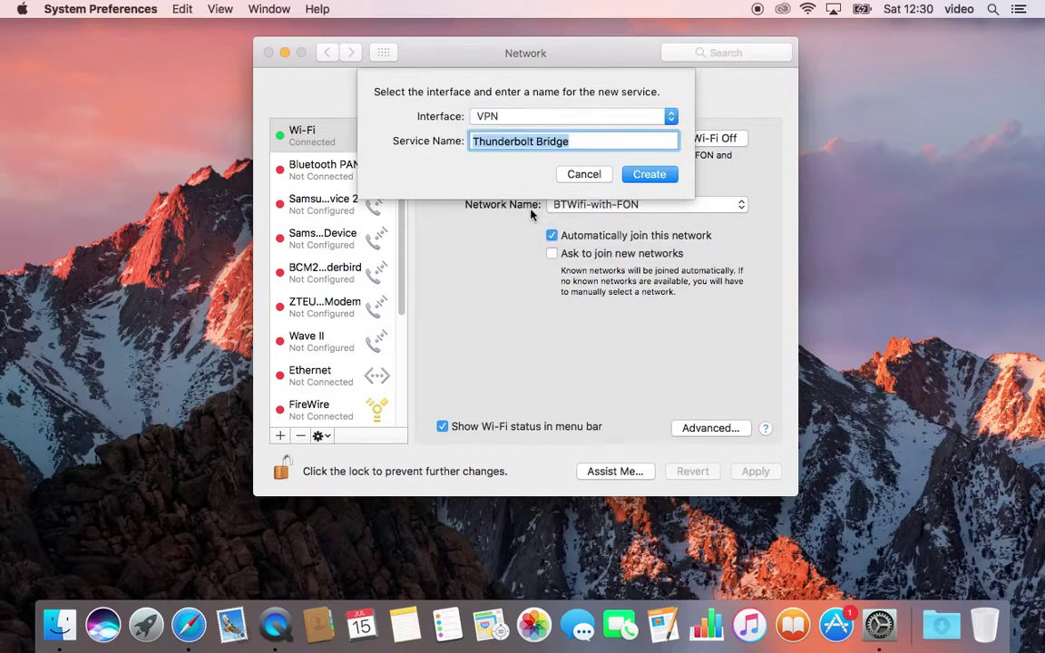
{"action": "left_click", "coordinate": [545, 142]}
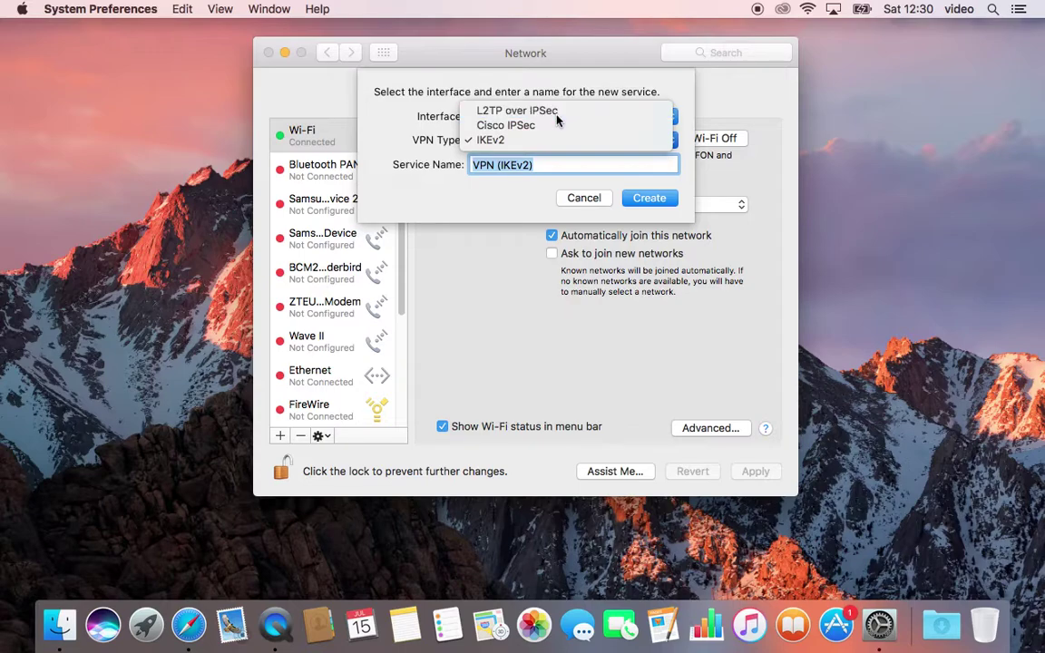
{"action": "left_click", "coordinate": [557, 113]}
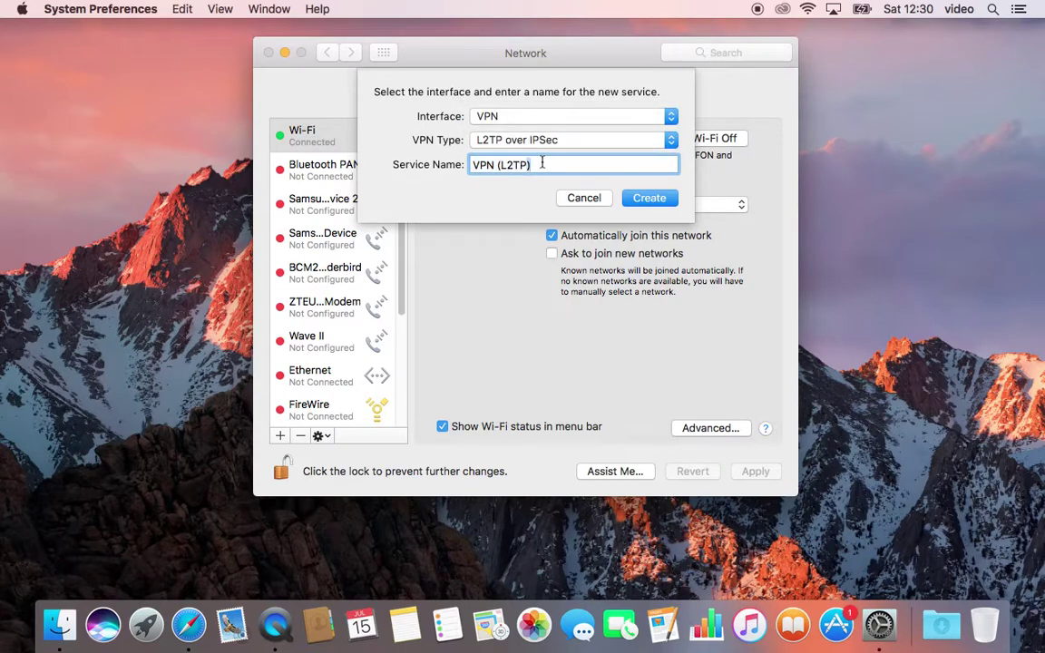
{"action": "type", "text": "Lam"}
{"action": "type", "text": "nia VP"}
{"action": "type", "text": "N"}
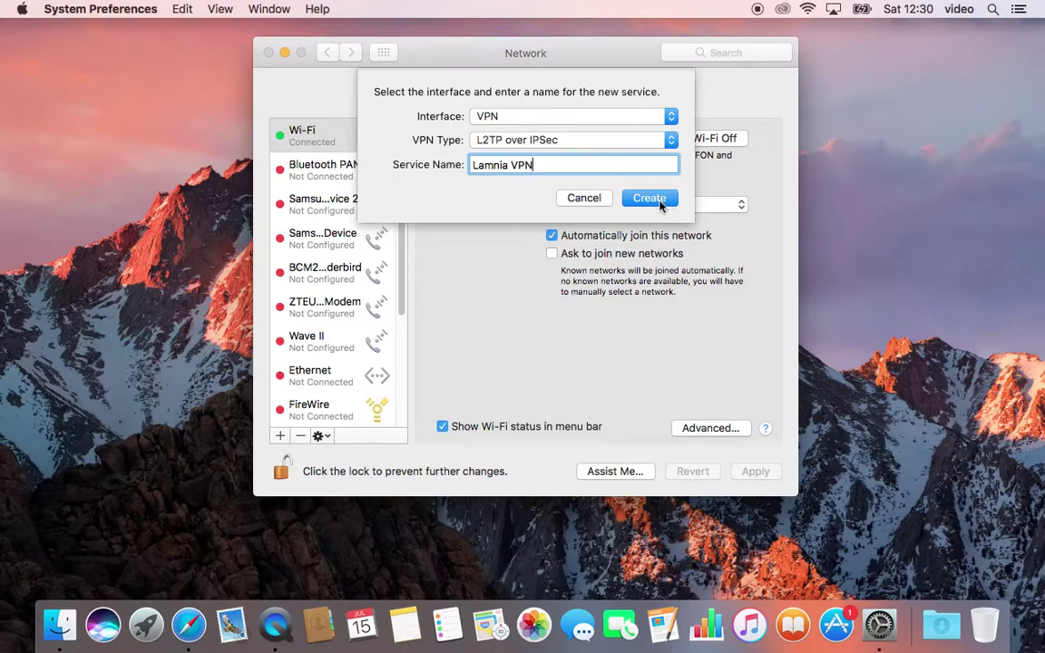
{"action": "left_click", "coordinate": [660, 201]}
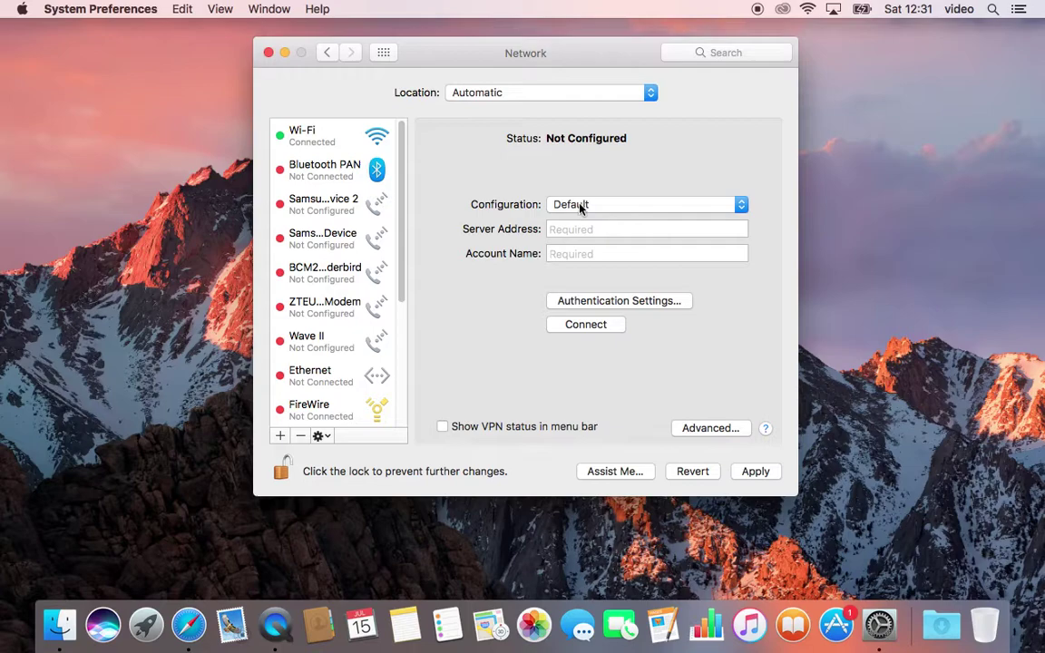
Enter server address uk2s.lamniavpn.co.uk and type the VPN account name.
{"action": "left_click", "coordinate": [569, 229]}
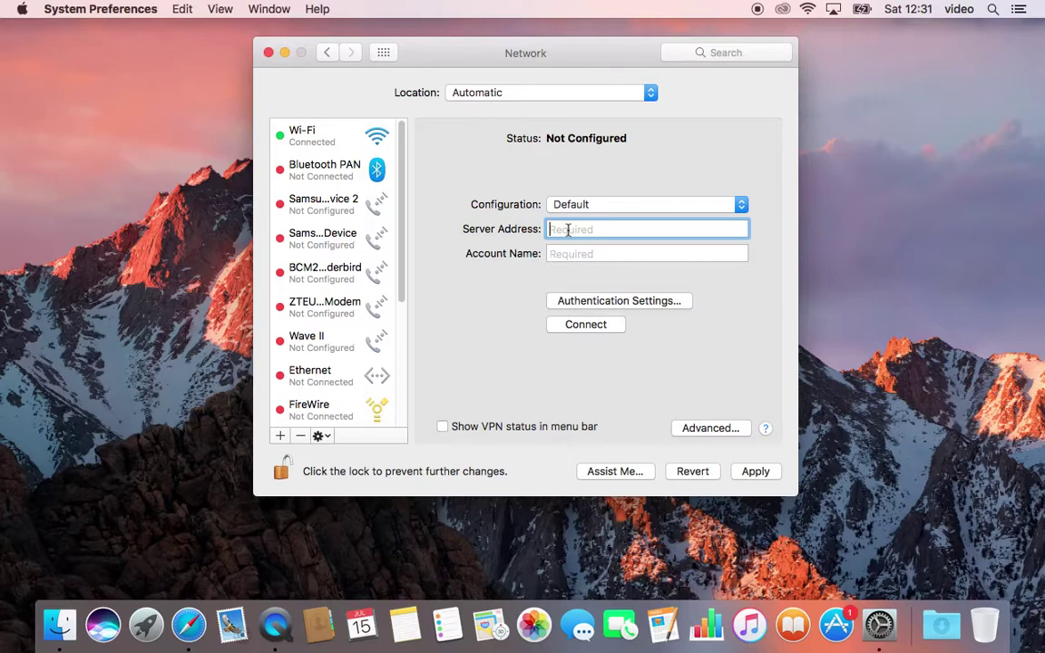
{"action": "type", "text": "uk"}
{"action": "type", "text": "2s"}
{"action": "type", "text": ".lamniav"}
{"action": "type", "text": "pn.co."}
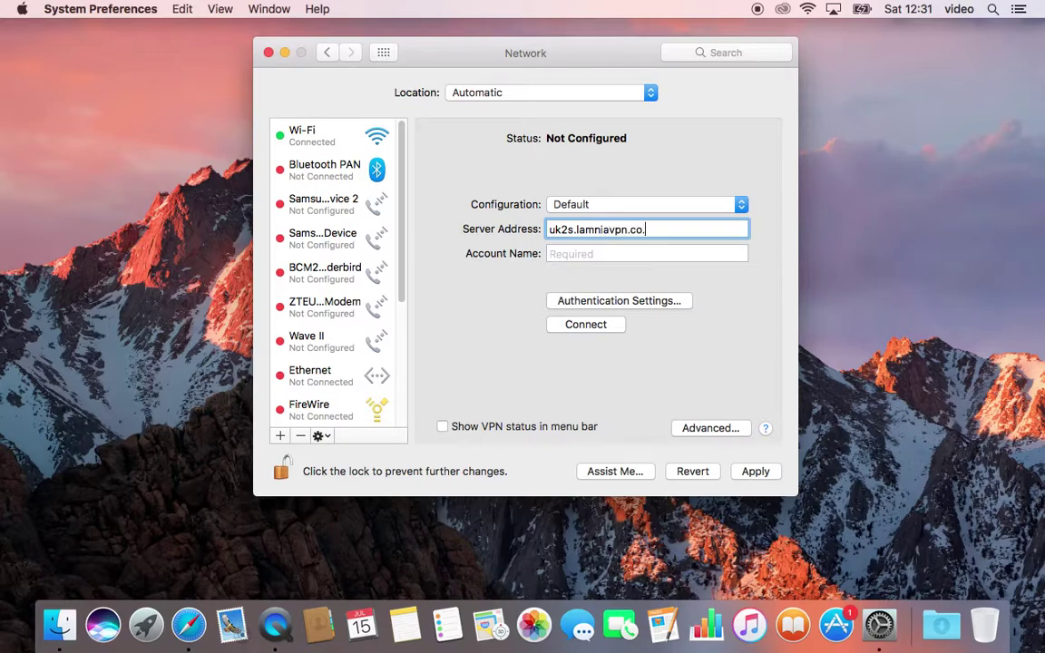
{"action": "type", "text": "uk"}
{"action": "left_click", "coordinate": [584, 253]}
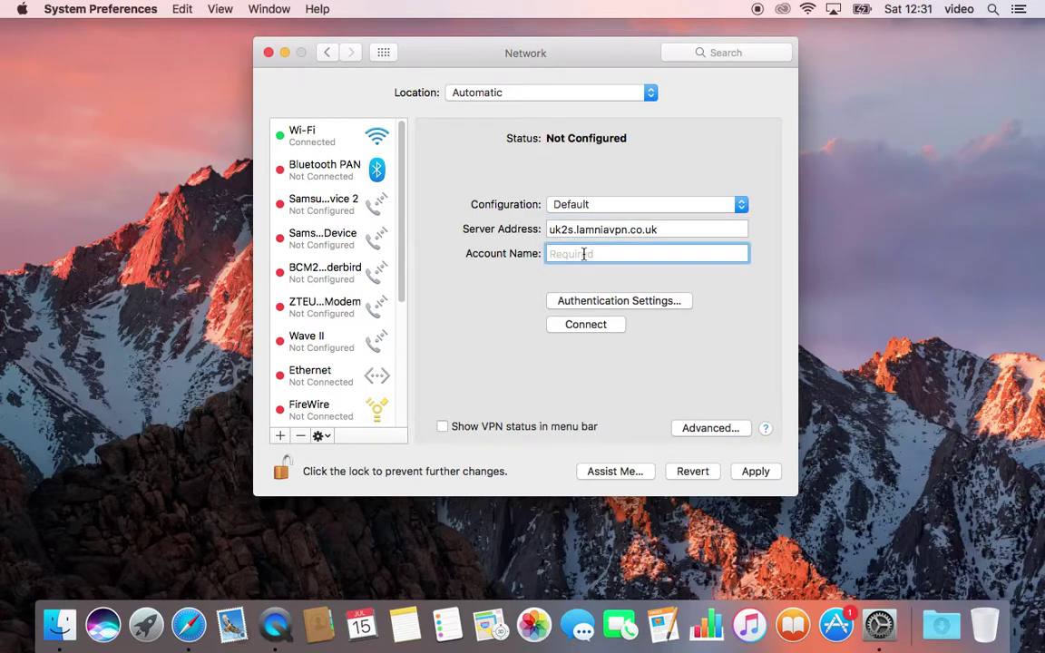
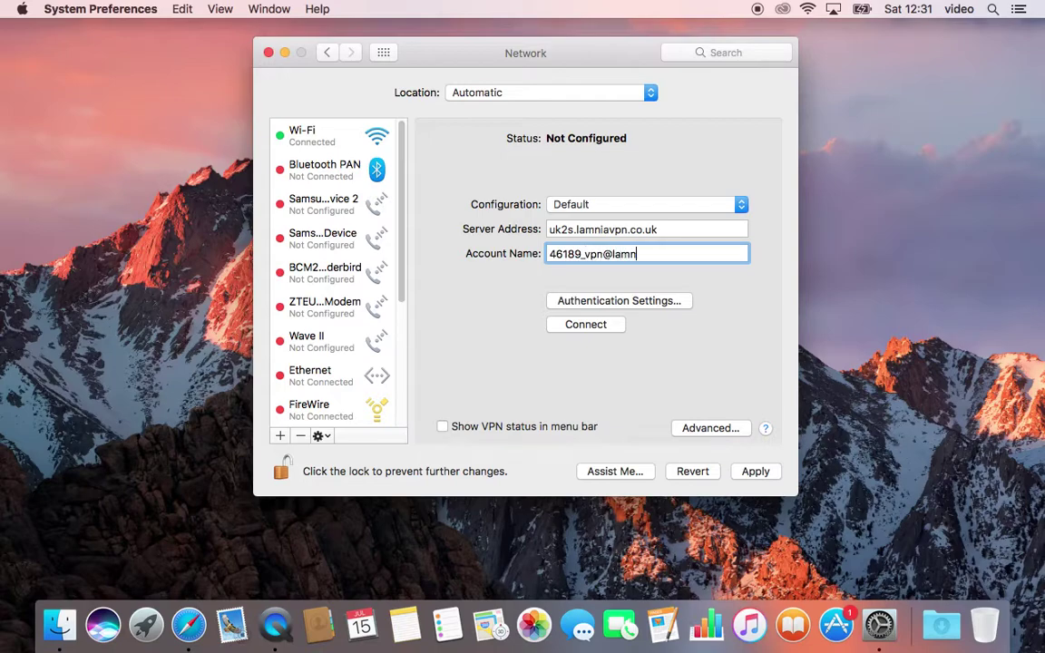
In Authentication Settings, enter the account password and the shared secret, then confirm.
{"action": "left_click", "coordinate": [626, 308]}
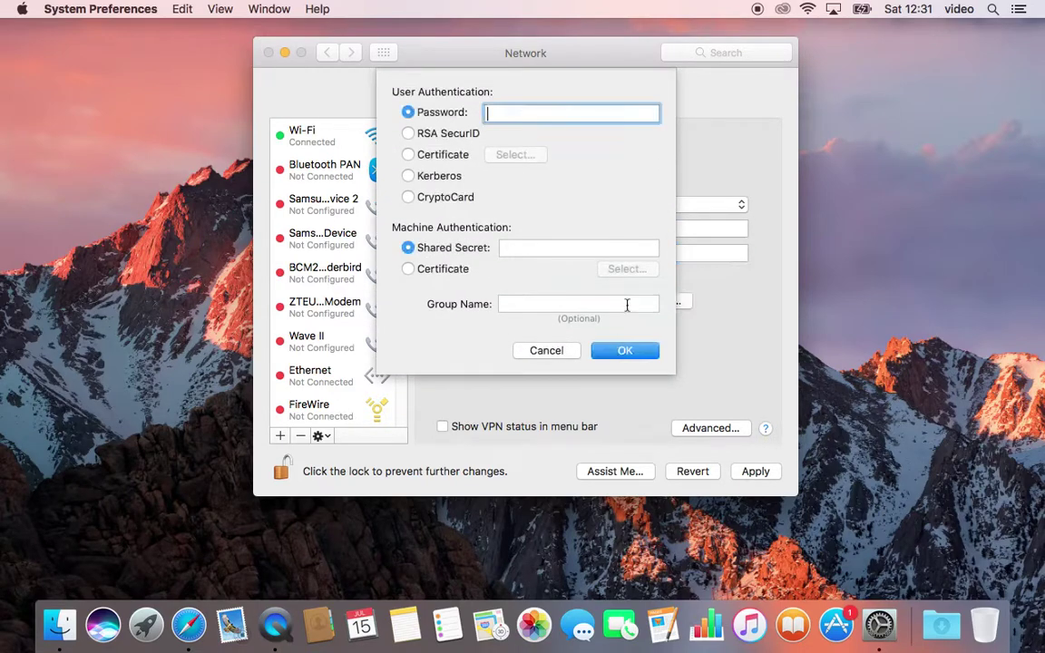
{"action": "type", "text": "pa"}
{"action": "type", "text": "sswor"}
{"action": "type", "text": "d"}
{"action": "left_click", "coordinate": [538, 249]}
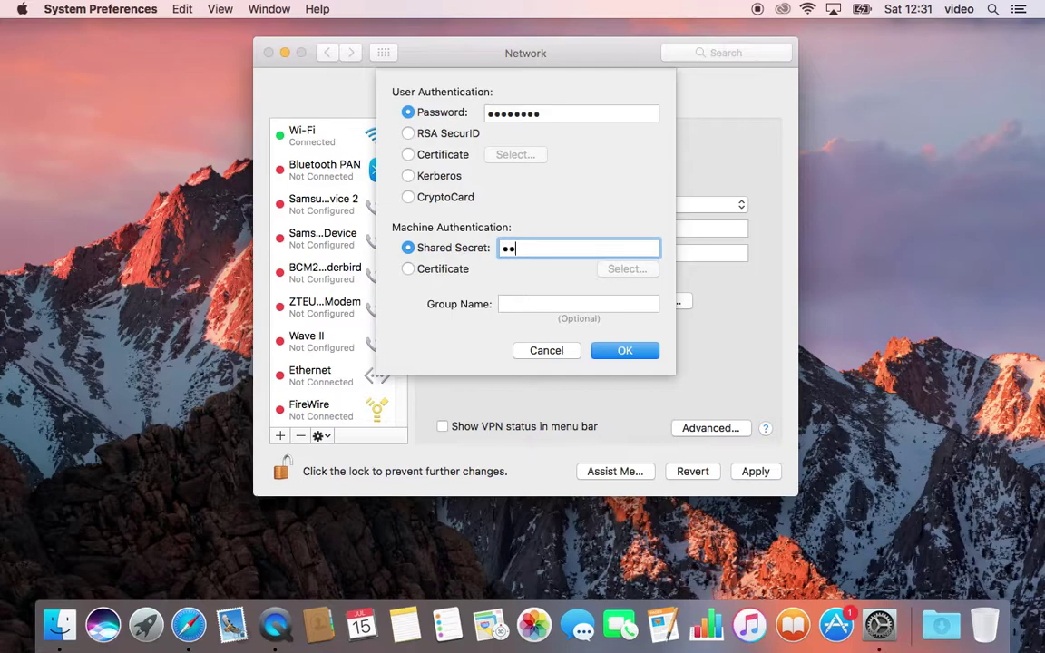
{"action": "left_click", "coordinate": [636, 357]}
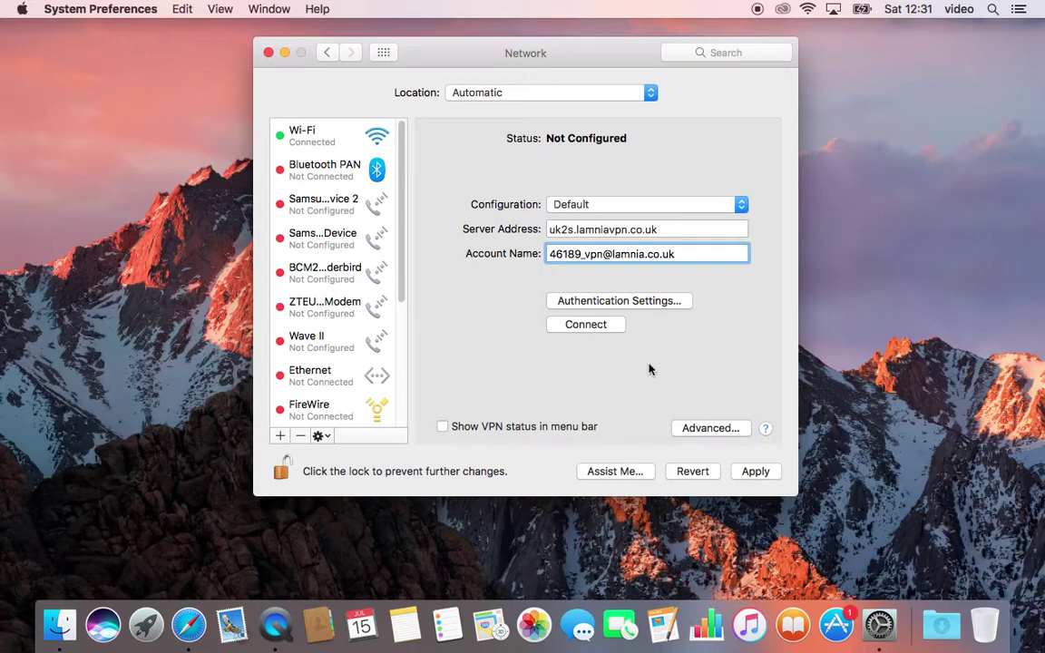
Apply the VPN configuration with 'Send all traffic over VPN connection' enabled in Advanced options.
{"action": "left_click", "coordinate": [765, 474]}
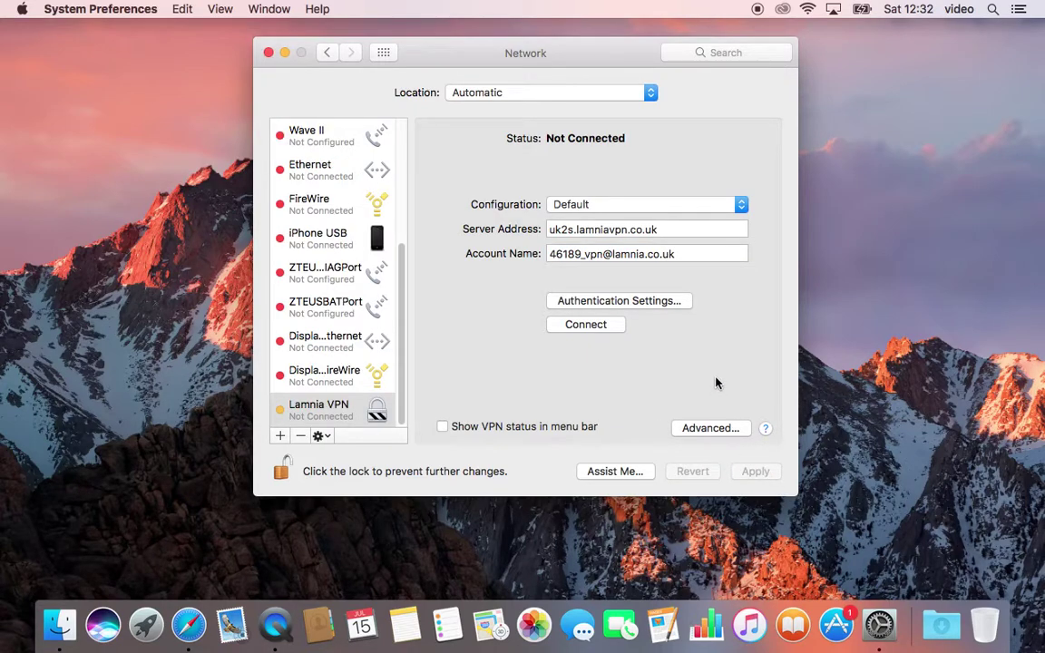
{"action": "left_click", "coordinate": [706, 431]}
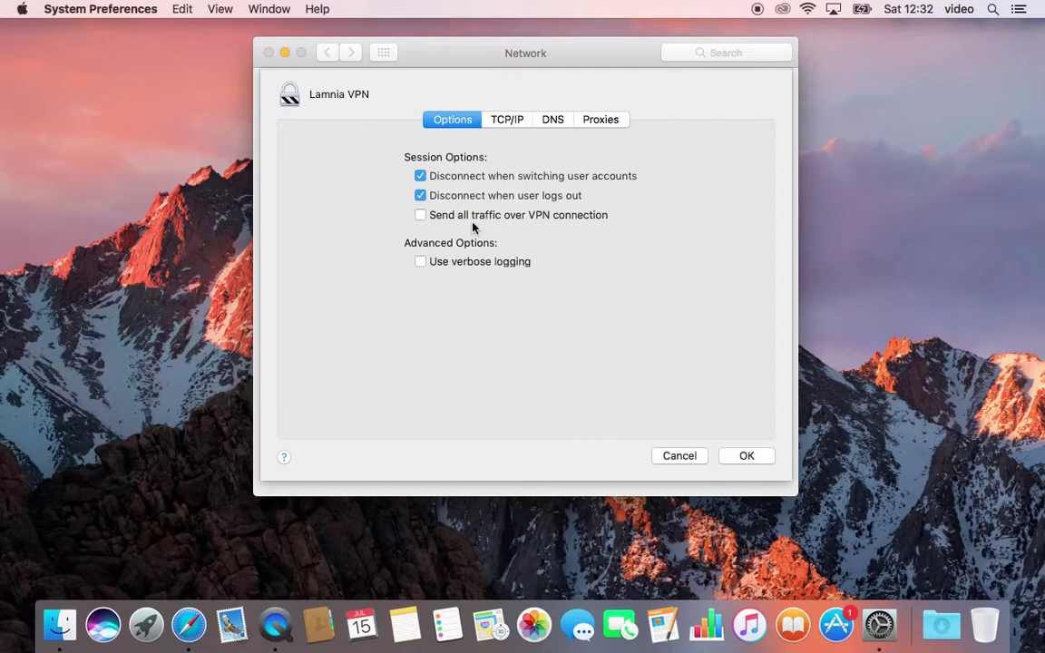
{"action": "left_click", "coordinate": [420, 219]}
{"action": "left_click", "coordinate": [761, 456]}
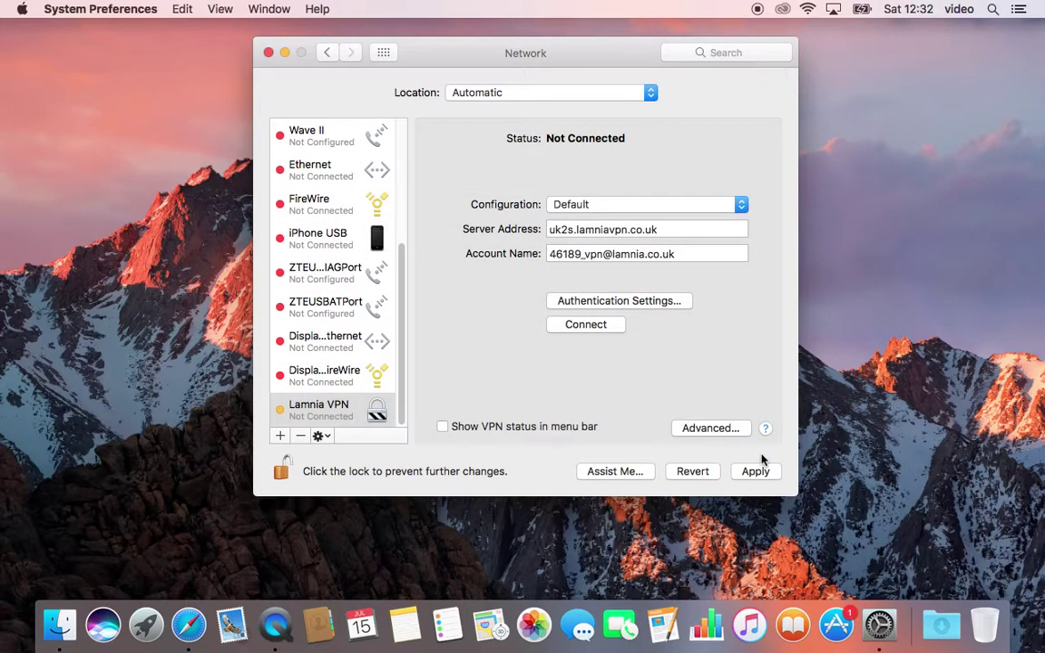
{"action": "left_click", "coordinate": [756, 471]}
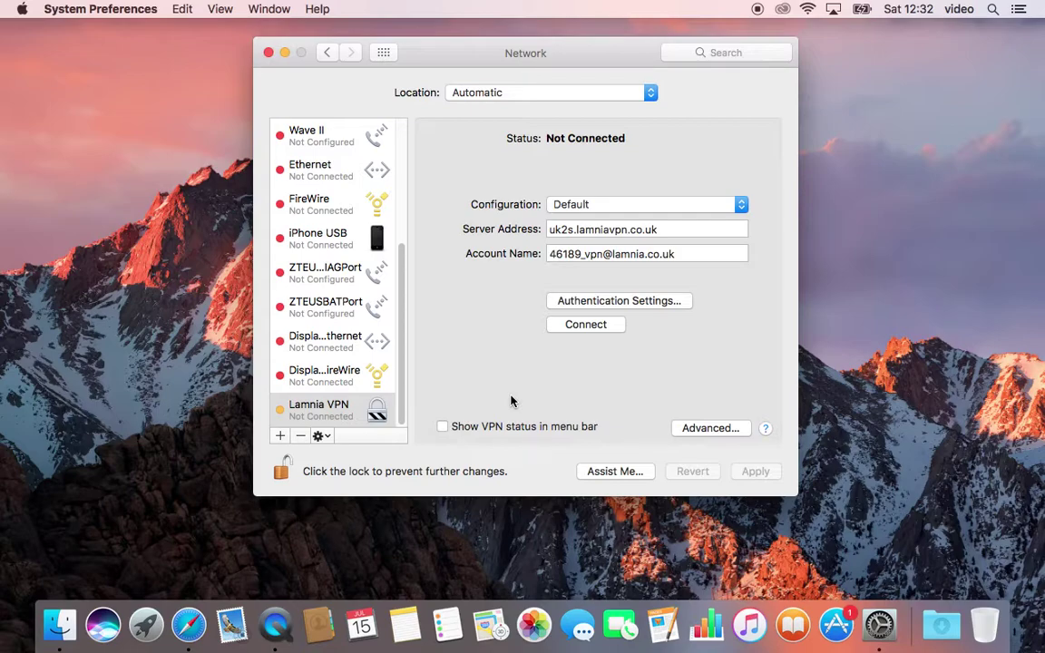
Enable 'Show VPN status in menu bar', connect Lamnia VPN, and close the Network window.
{"action": "left_click", "coordinate": [443, 427]}
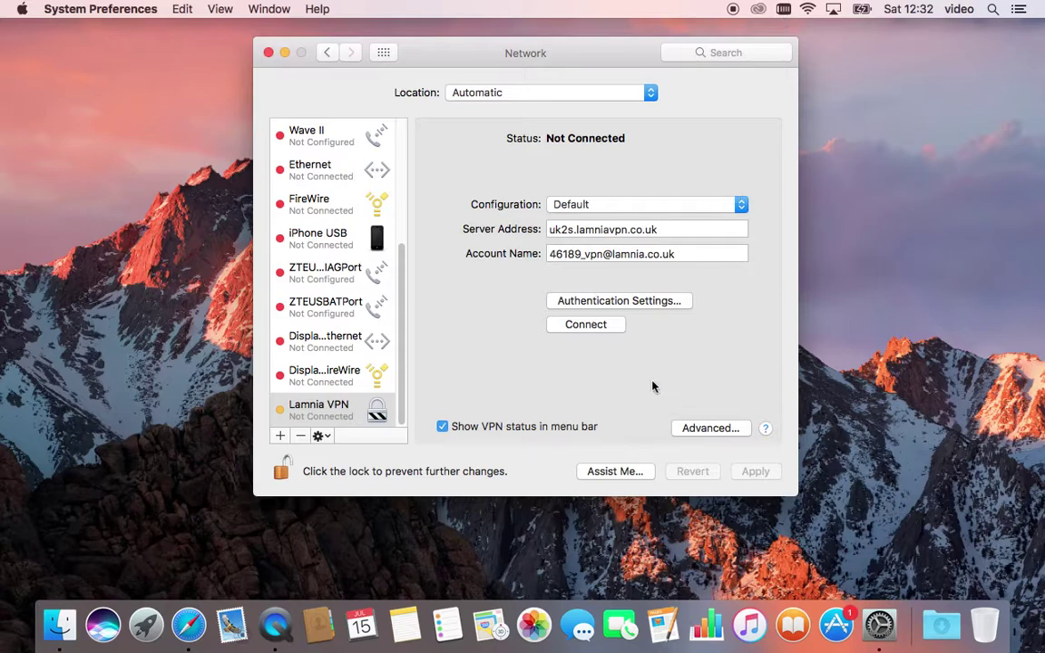
{"action": "left_click", "coordinate": [586, 325]}
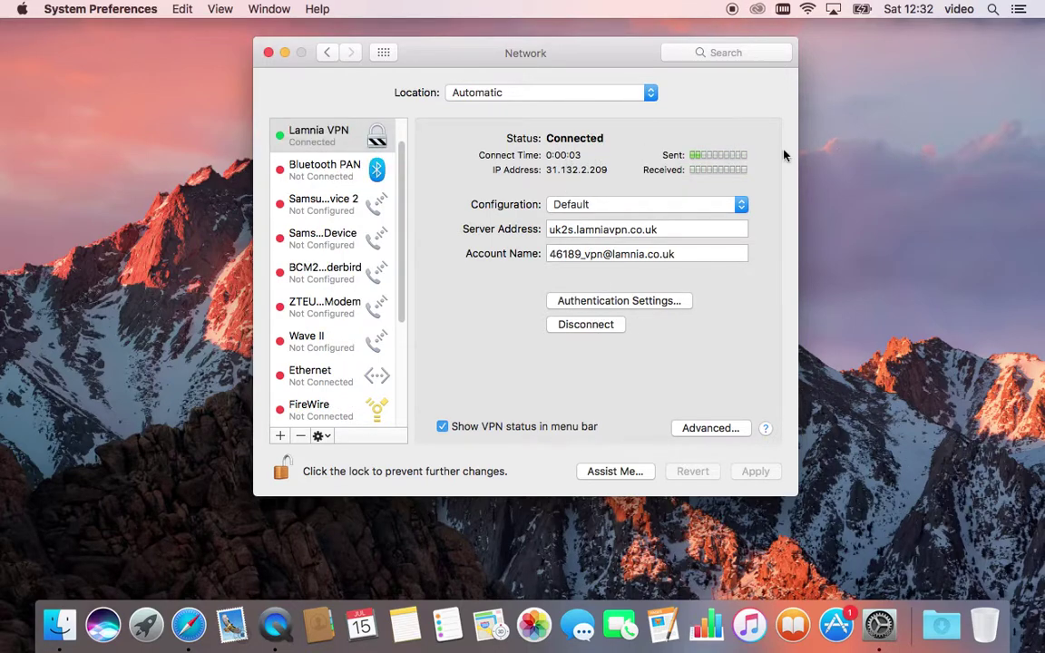
{"action": "left_click", "coordinate": [269, 54]}
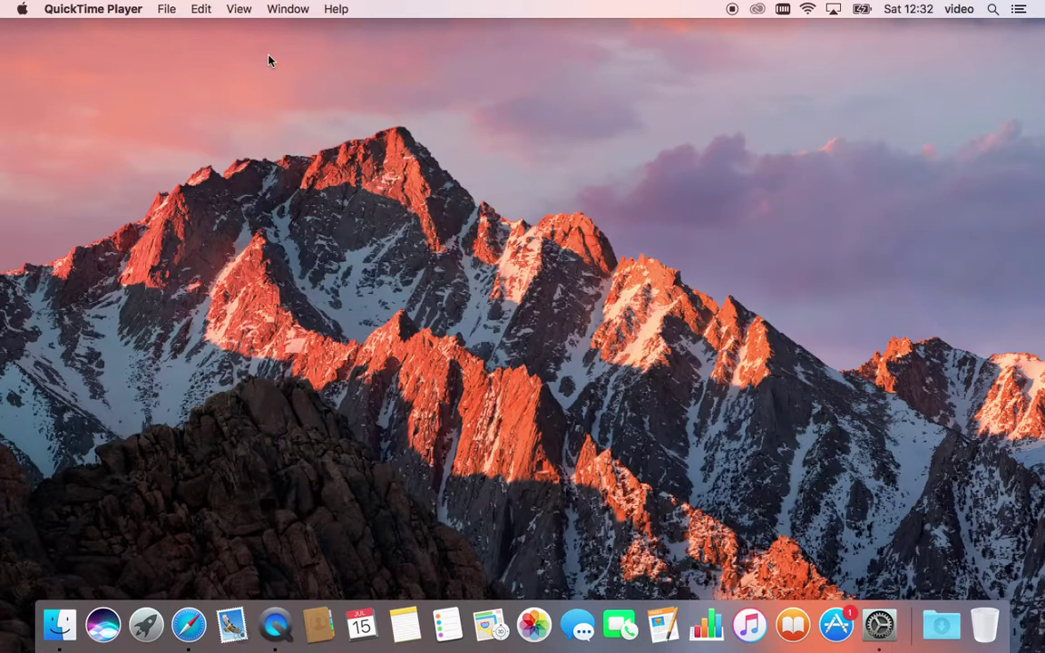
Disconnect Lamnia VPN from the menu-bar VPN status menu.
{"action": "left_click", "coordinate": [783, 11]}
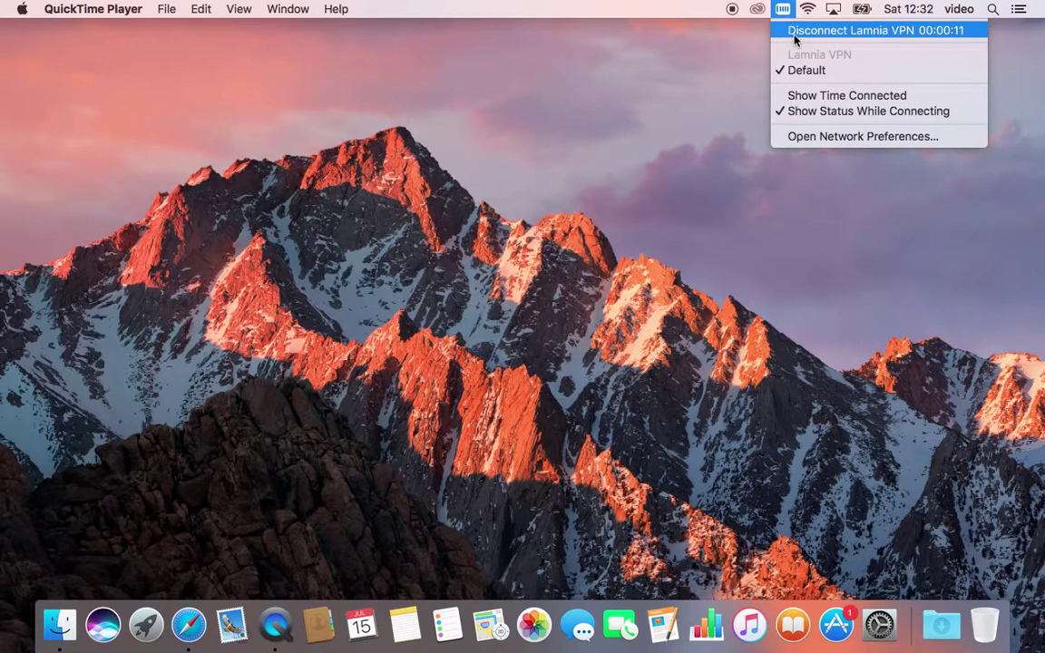
{"action": "left_click", "coordinate": [793, 38]}
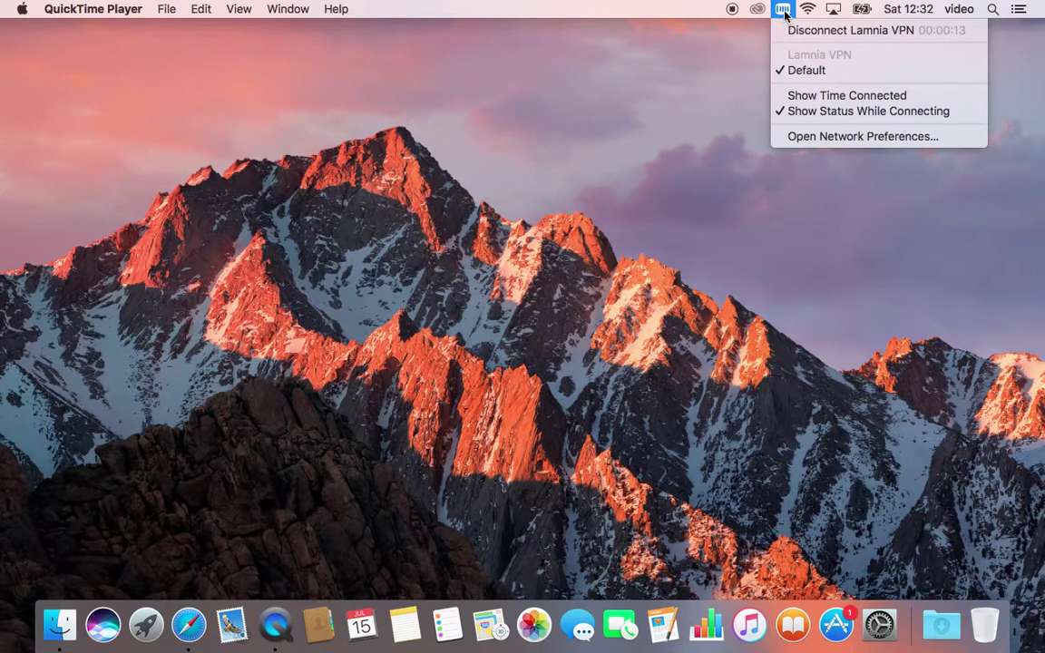
{"action": "left_click", "coordinate": [784, 11]}
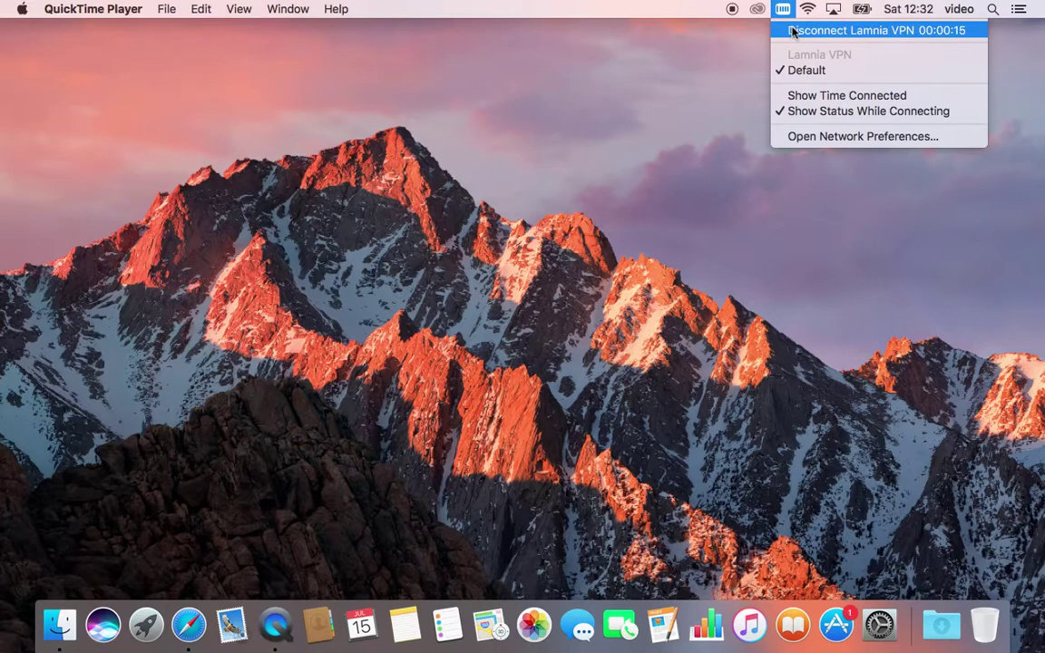
{"action": "left_click", "coordinate": [791, 31]}
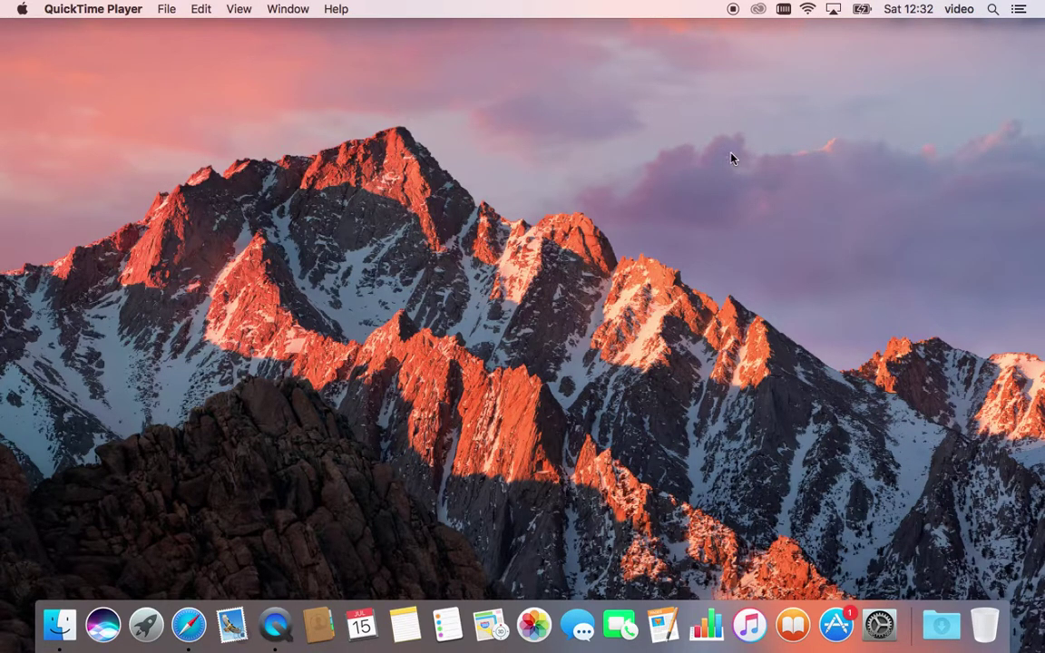
Reconnect Lamnia VPN from the menu-bar VPN status menu and verify it shows connected.
{"action": "left_click", "coordinate": [783, 10]}
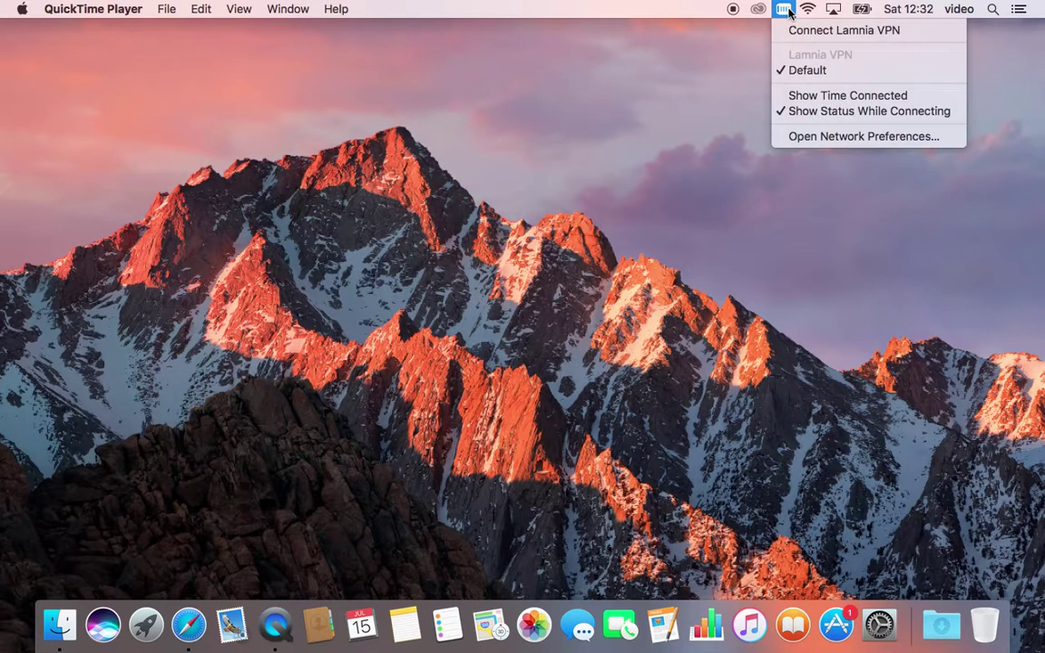
{"action": "left_click", "coordinate": [797, 30]}
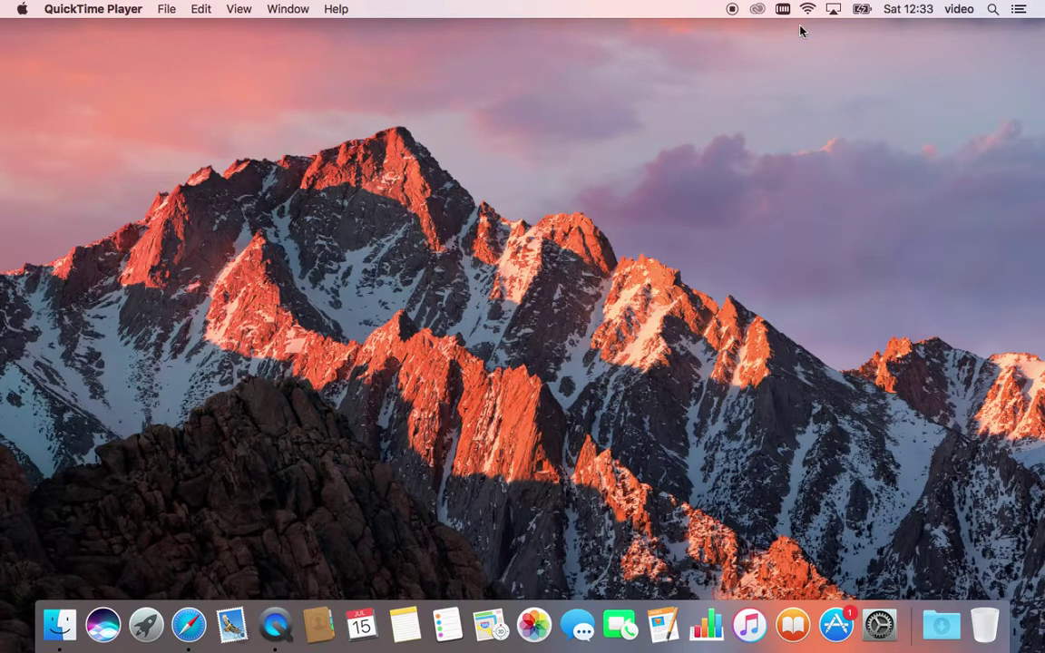
{"action": "left_click", "coordinate": [784, 11]}
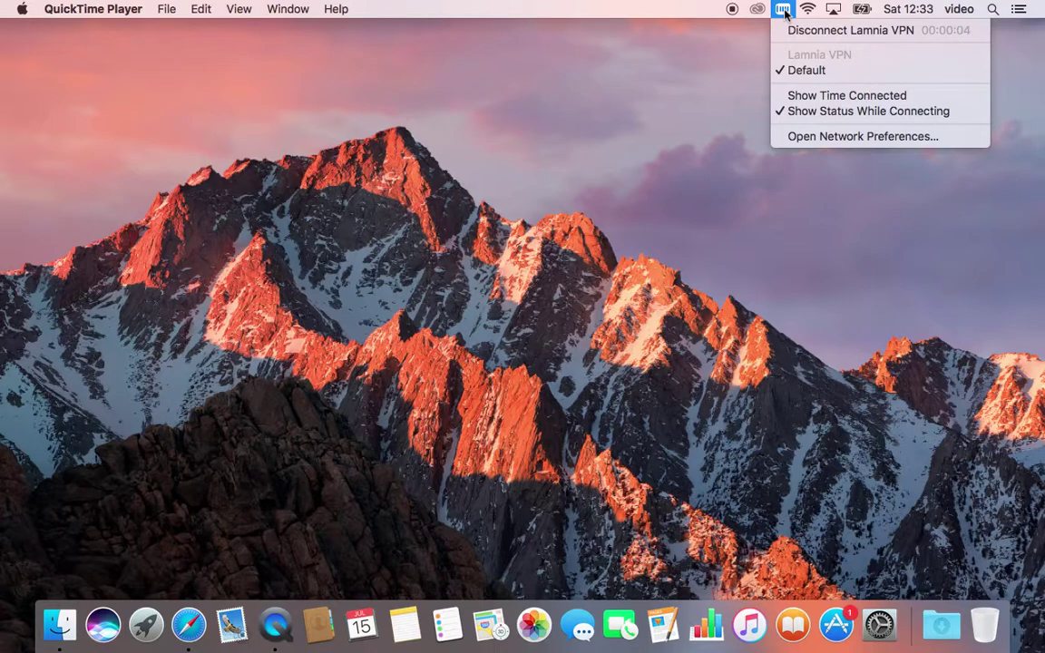
{"action": "left_click", "coordinate": [784, 11]}
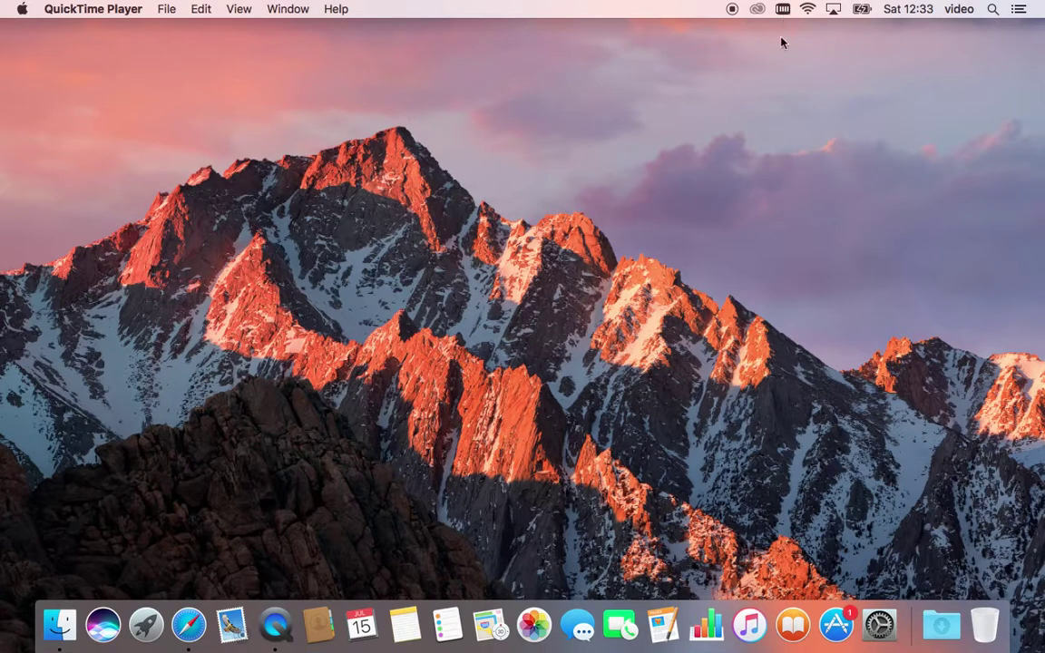